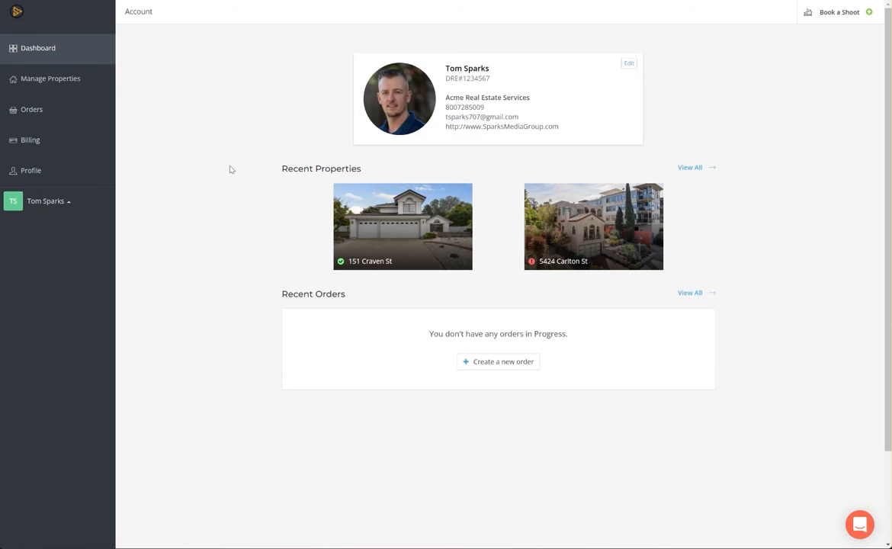
{"action": "left_click", "coordinate": [72, 81]}
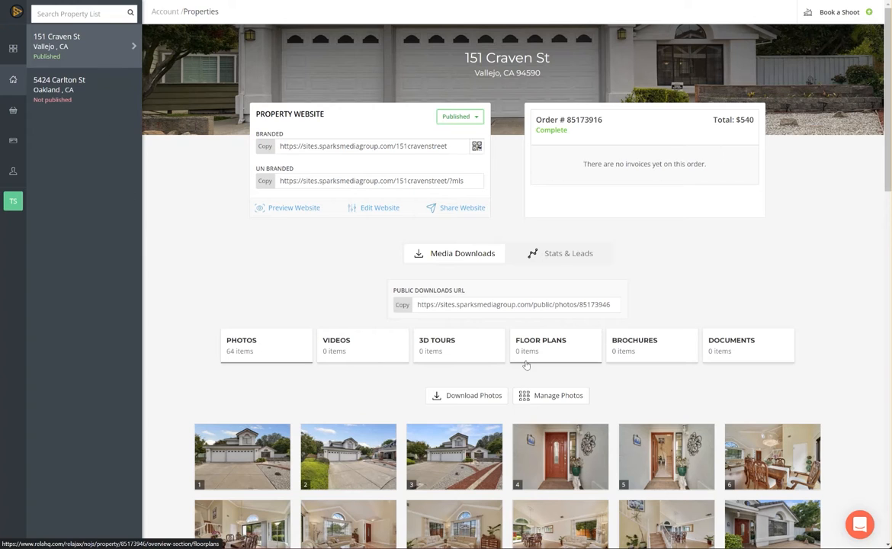
{"action": "left_click", "coordinate": [374, 211]}
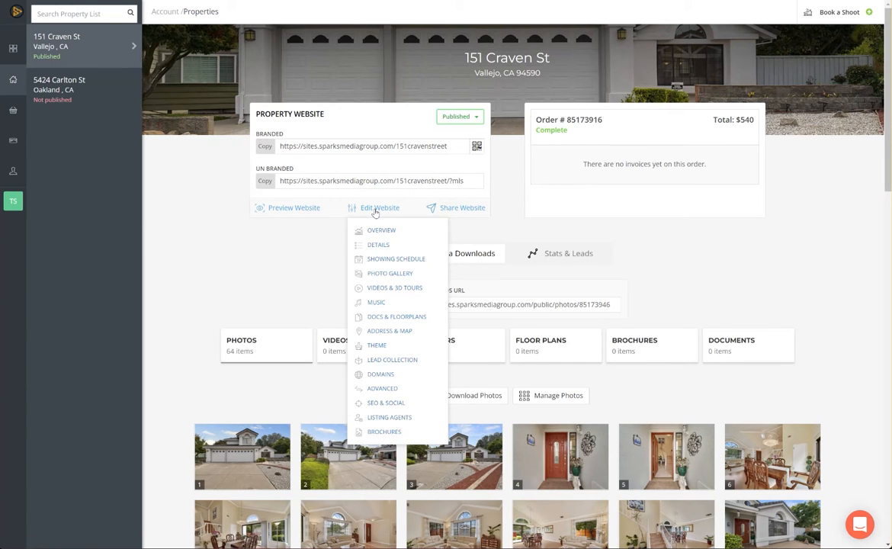
{"action": "left_click", "coordinate": [372, 433]}
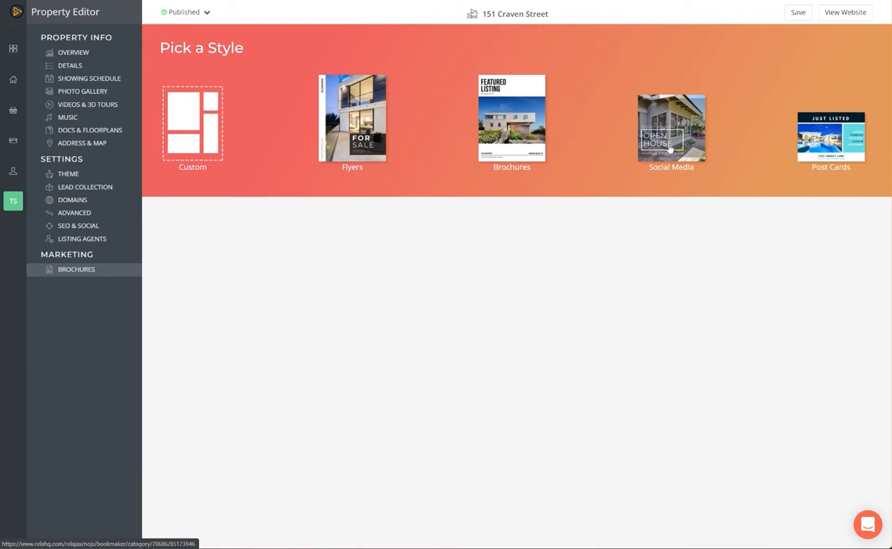
{"action": "left_click", "coordinate": [344, 135]}
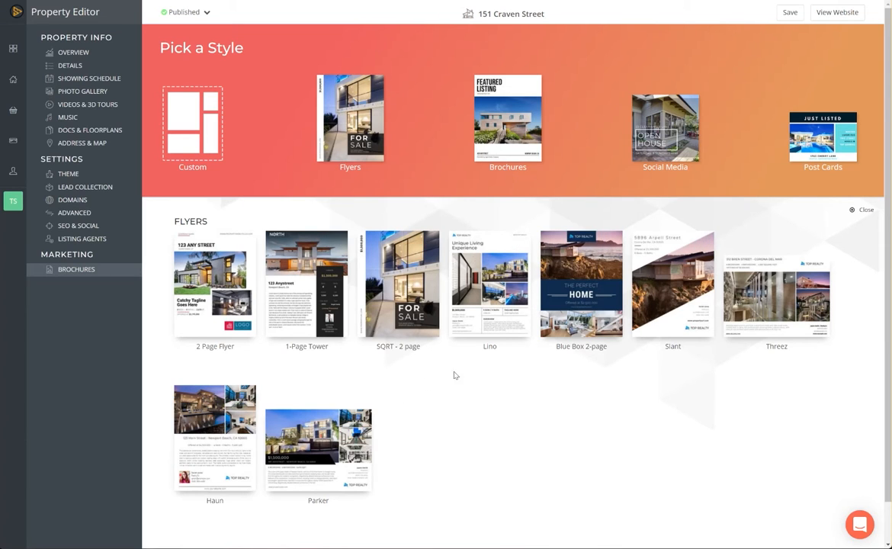
Start a new flyer from the Lino design and open it in the flyer editor.
{"action": "left_click", "coordinate": [520, 242]}
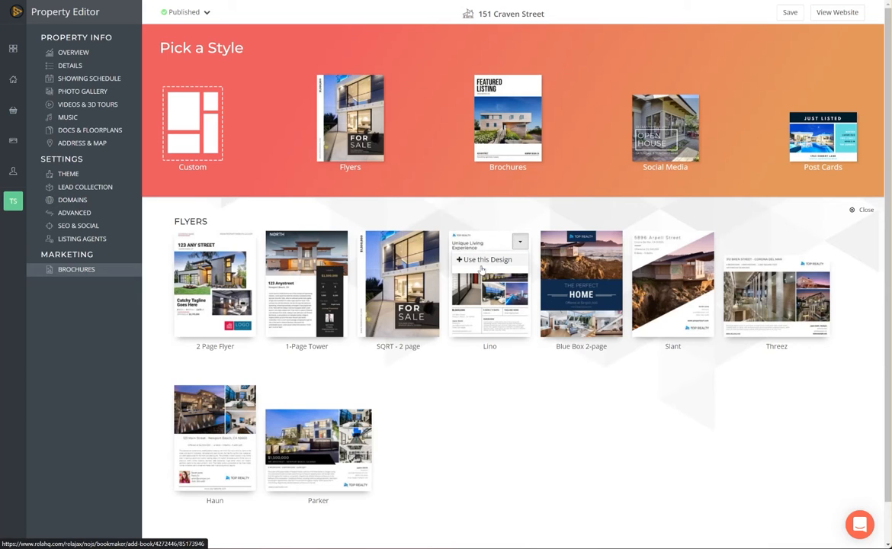
{"action": "left_click", "coordinate": [480, 260]}
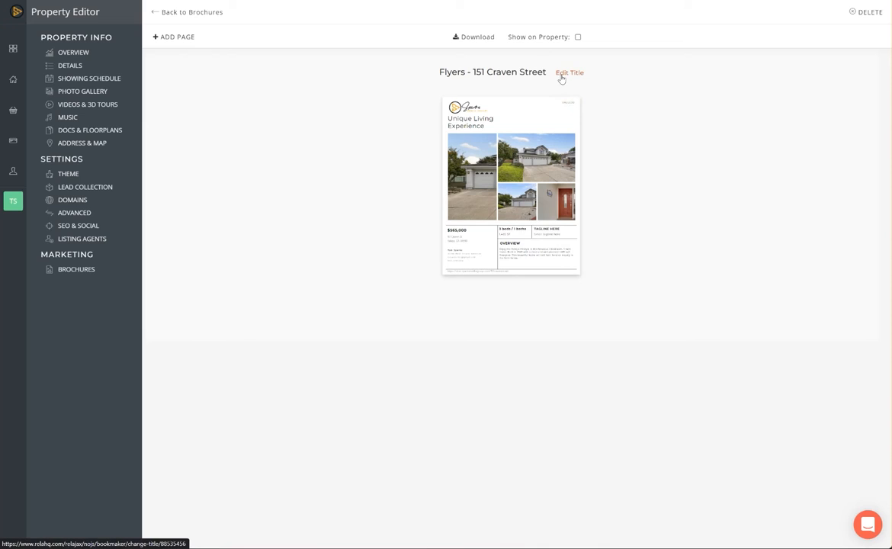
{"action": "mouse_move", "coordinate": [511, 187]}
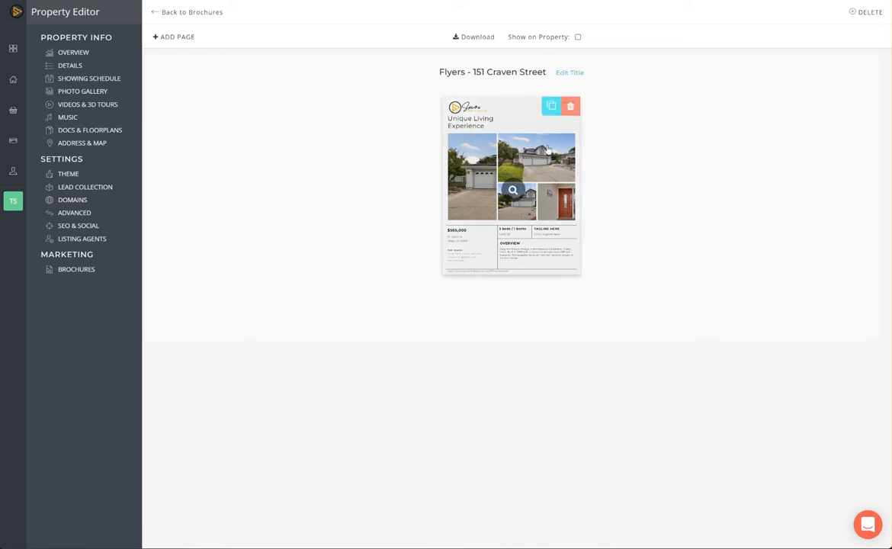
{"action": "left_click", "coordinate": [512, 188]}
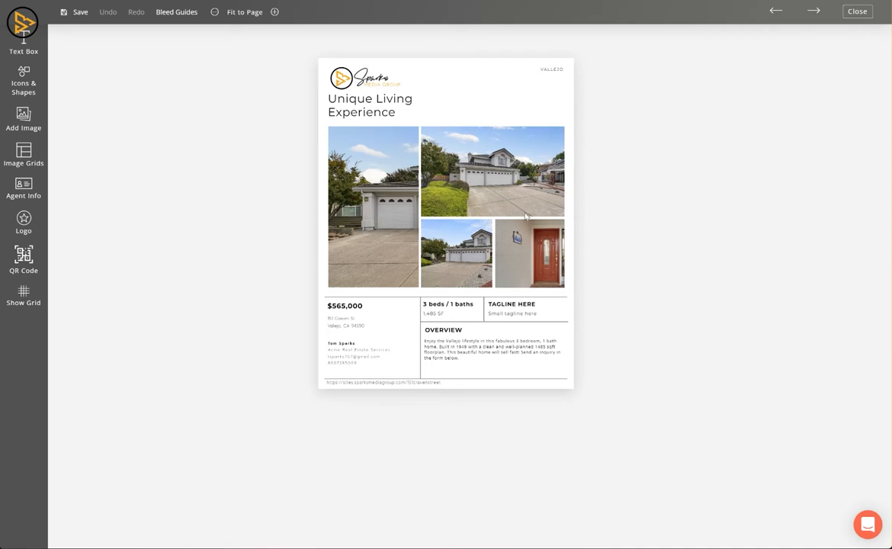
Replace the tall left photo with living-room photo 8.
{"action": "left_click", "coordinate": [382, 215]}
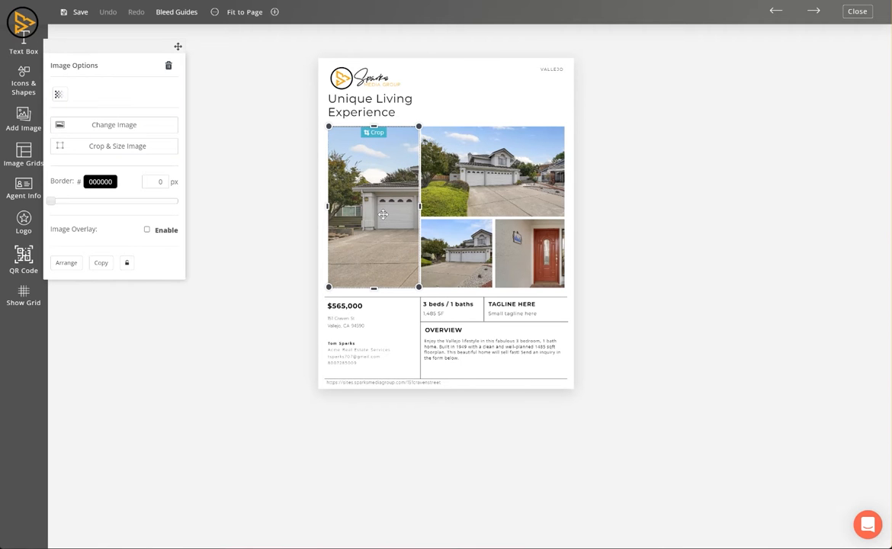
{"action": "left_click", "coordinate": [127, 125]}
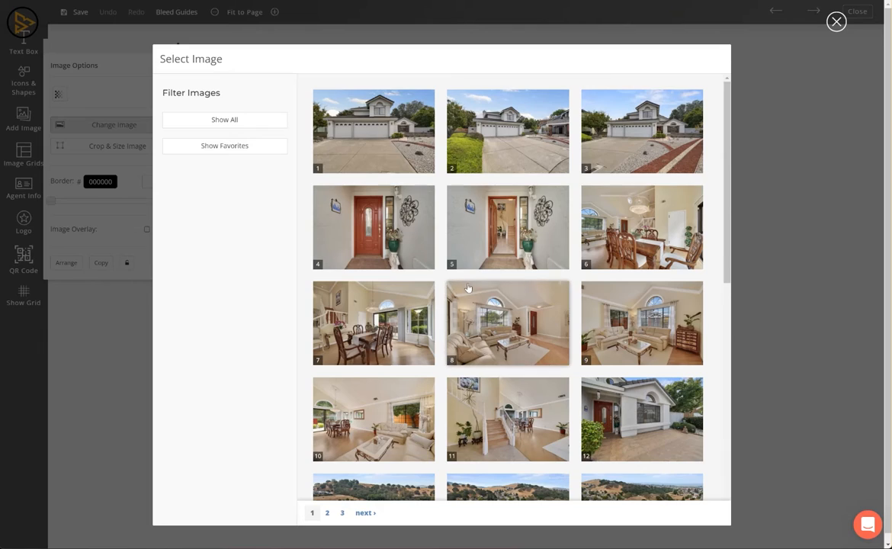
{"action": "scroll", "coordinate": [457, 272], "scroll_direction": "down", "scroll_amount": 2}
{"action": "scroll", "coordinate": [458, 273], "scroll_direction": "down", "scroll_amount": 5}
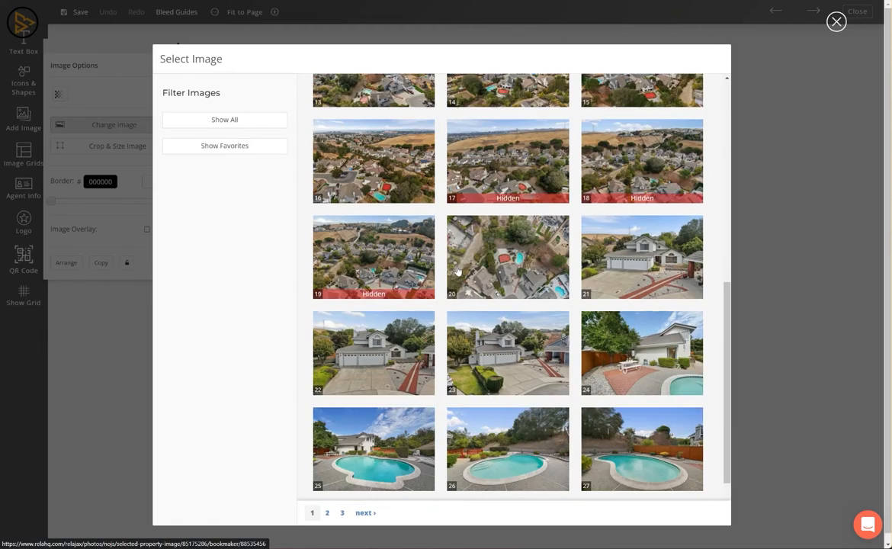
{"action": "scroll", "coordinate": [458, 272], "scroll_direction": "up", "scroll_amount": 7}
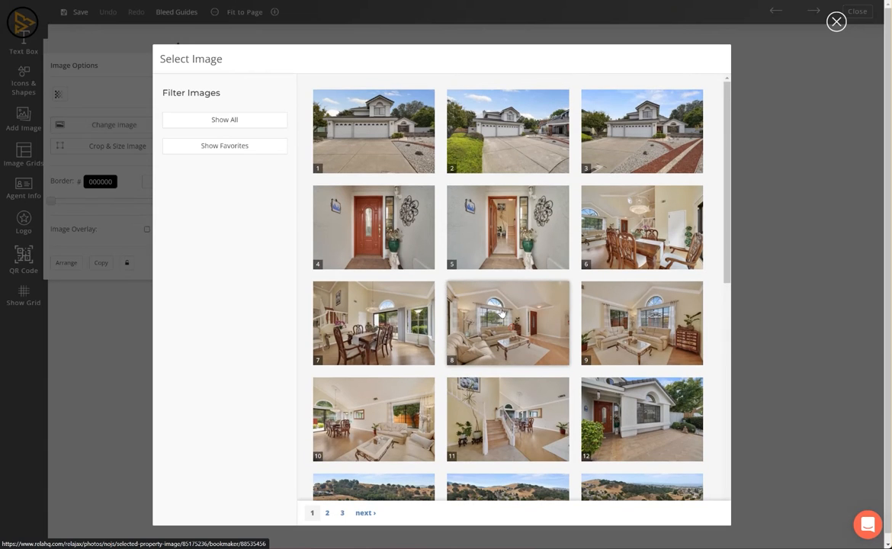
{"action": "left_click", "coordinate": [485, 456]}
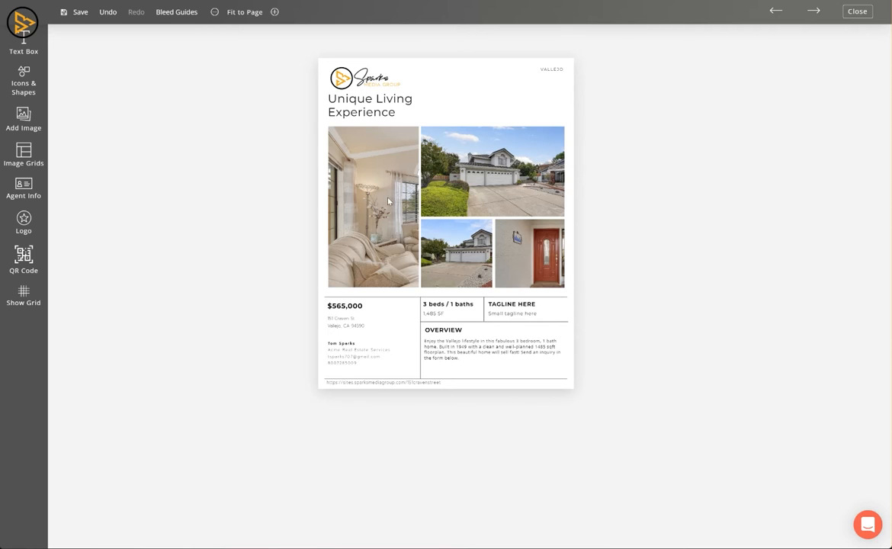
Crop and reposition the living-room photo to show the arched window and sofa.
{"action": "left_click", "coordinate": [379, 193]}
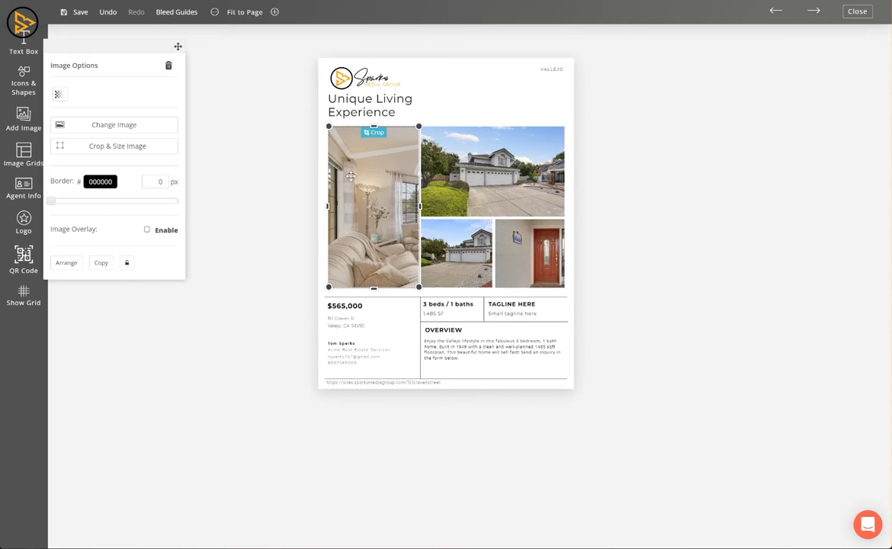
{"action": "left_click", "coordinate": [139, 147]}
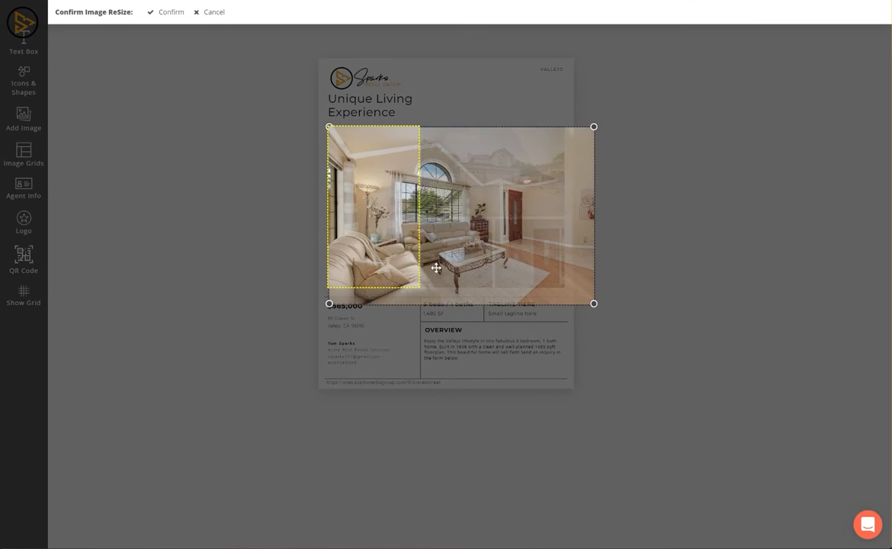
{"action": "left_click_drag", "start_coordinate": [489, 246], "coordinate": [434, 234]}
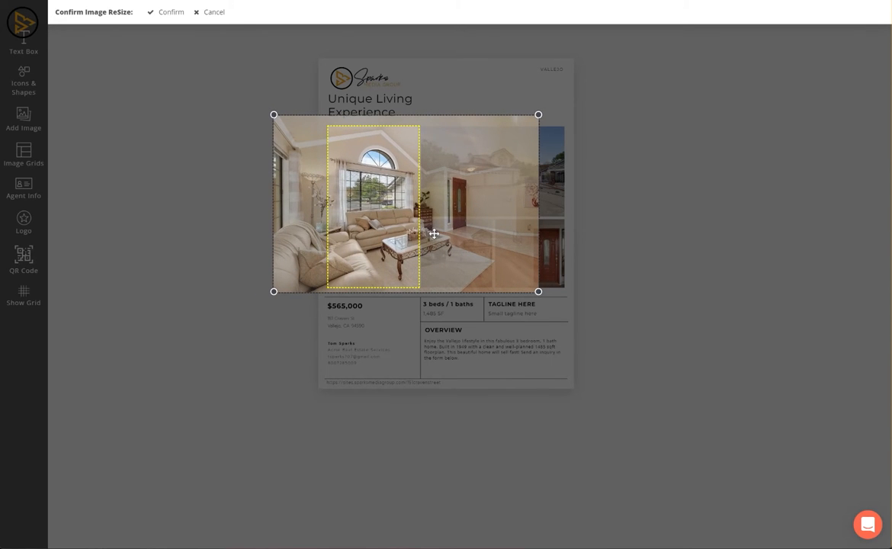
{"action": "left_click", "coordinate": [165, 11]}
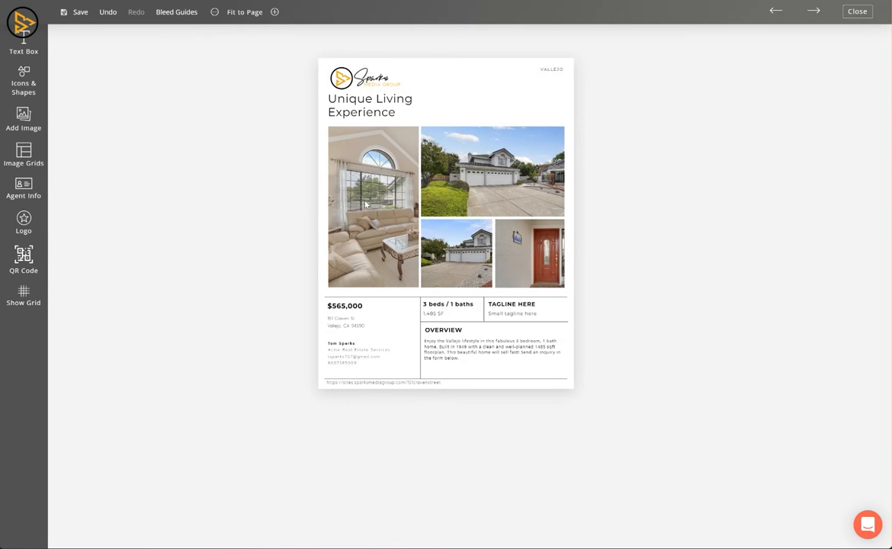
Replace the bottom-right front-door photo with backyard pool photo 25.
{"action": "left_click", "coordinate": [518, 248]}
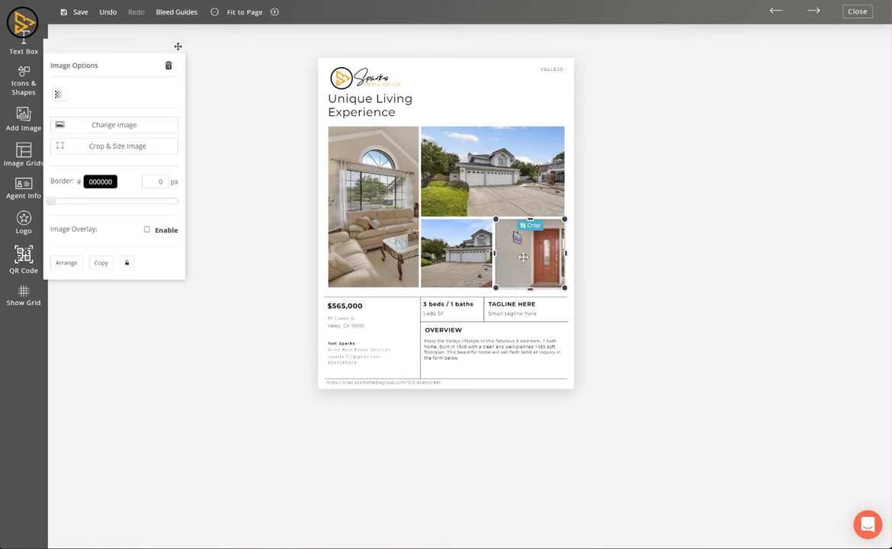
{"action": "left_click", "coordinate": [115, 126]}
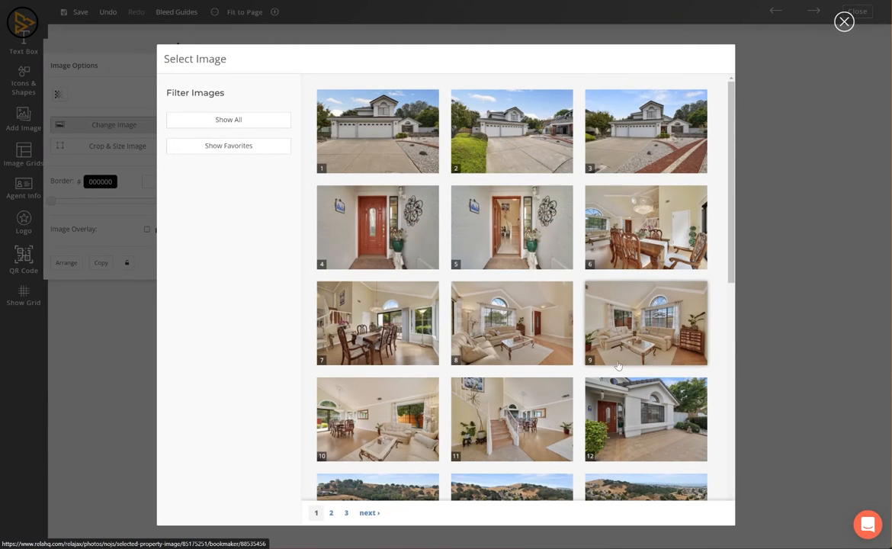
{"action": "scroll", "coordinate": [633, 410], "scroll_direction": "down", "scroll_amount": 2}
{"action": "scroll", "coordinate": [633, 410], "scroll_direction": "down", "scroll_amount": 2}
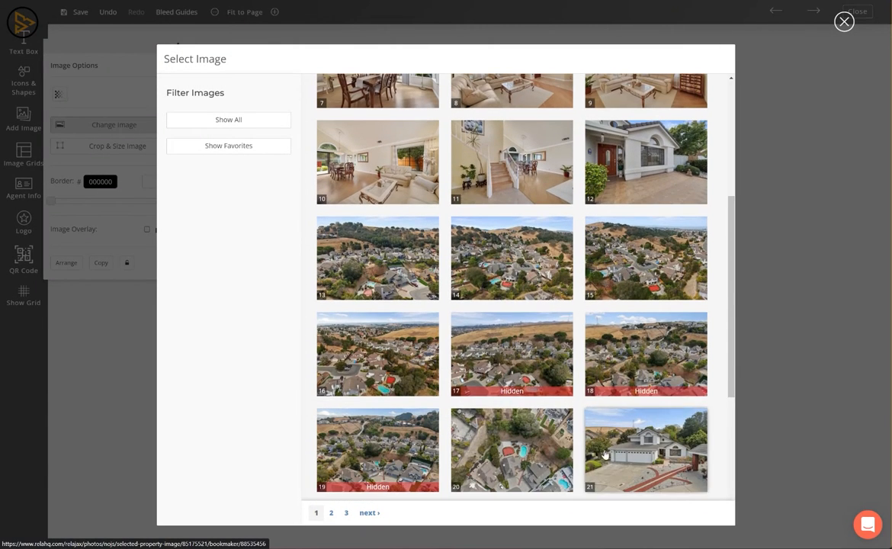
{"action": "scroll", "coordinate": [550, 433], "scroll_direction": "down", "scroll_amount": 3}
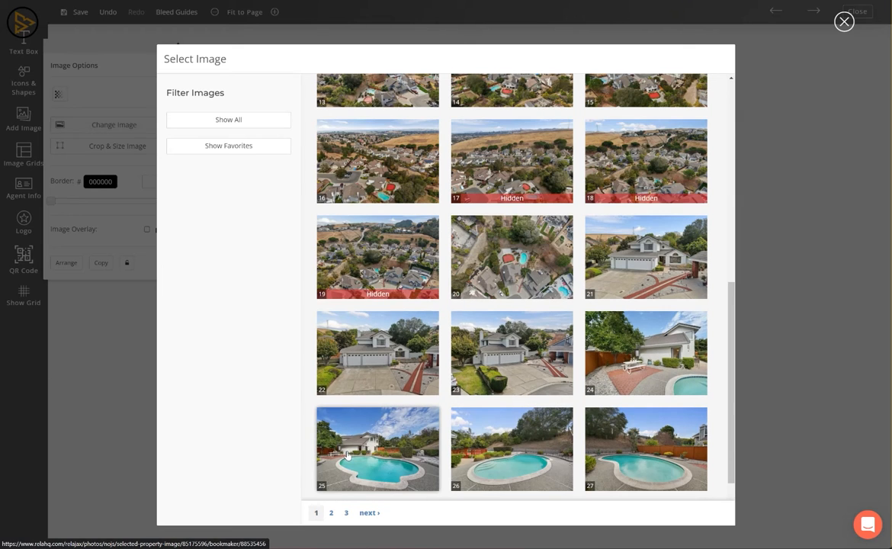
{"action": "left_click", "coordinate": [357, 417]}
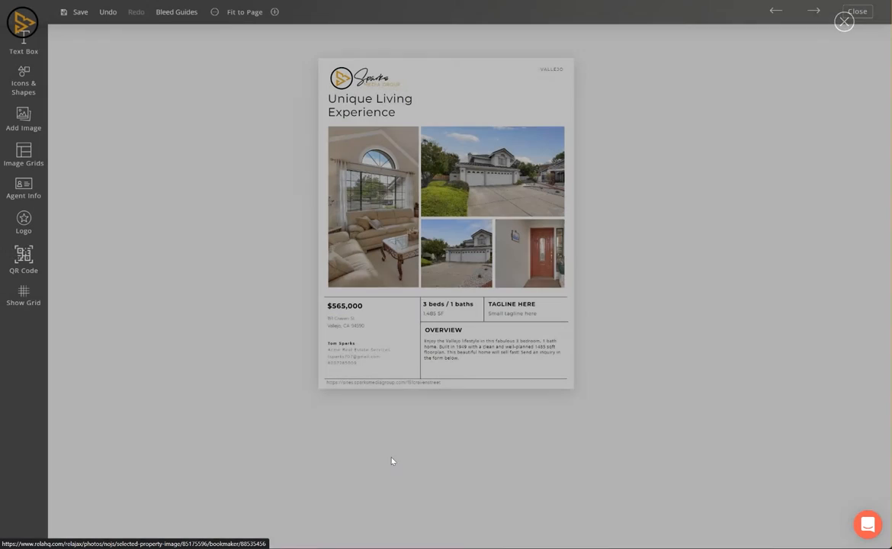
Crop and shift the pool photo to centre the pool with the house behind.
{"action": "left_click", "coordinate": [501, 229]}
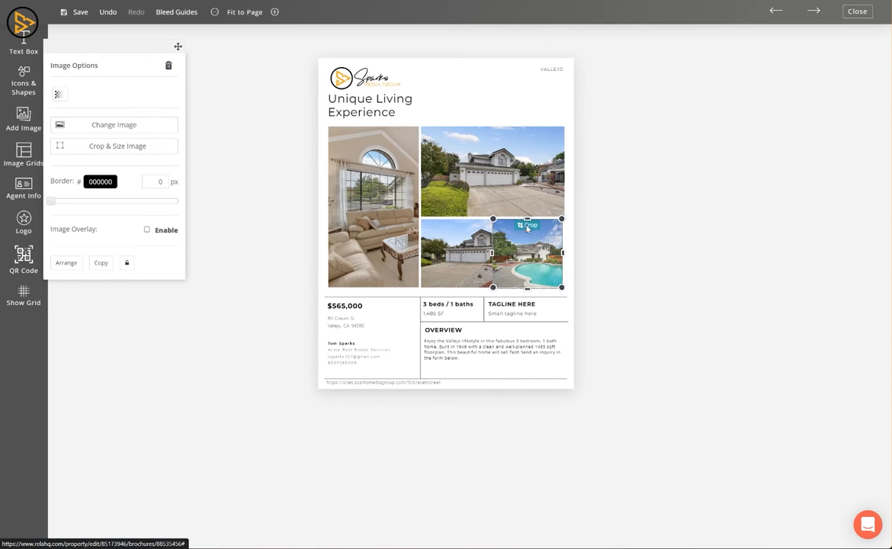
{"action": "left_click", "coordinate": [532, 225]}
{"action": "left_click_drag", "start_coordinate": [581, 251], "coordinate": [564, 249]}
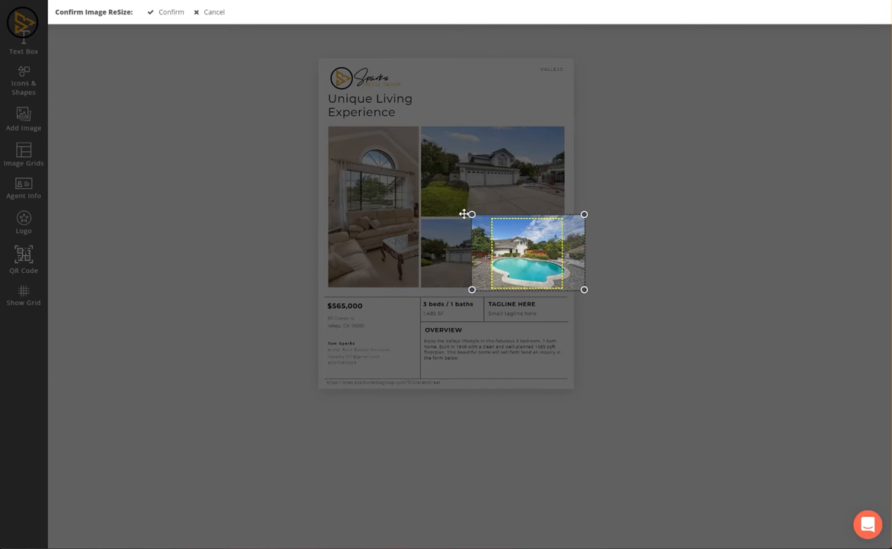
{"action": "left_click", "coordinate": [166, 11]}
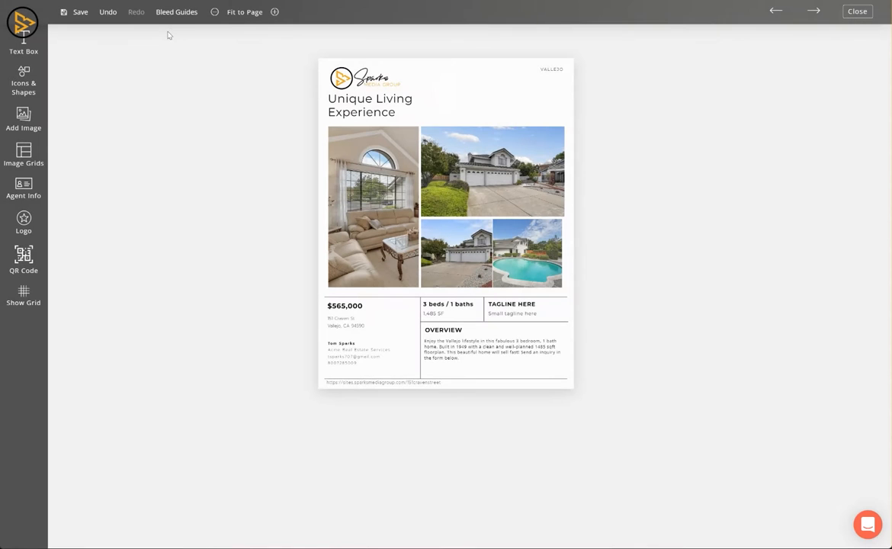
{"action": "left_click", "coordinate": [340, 89]}
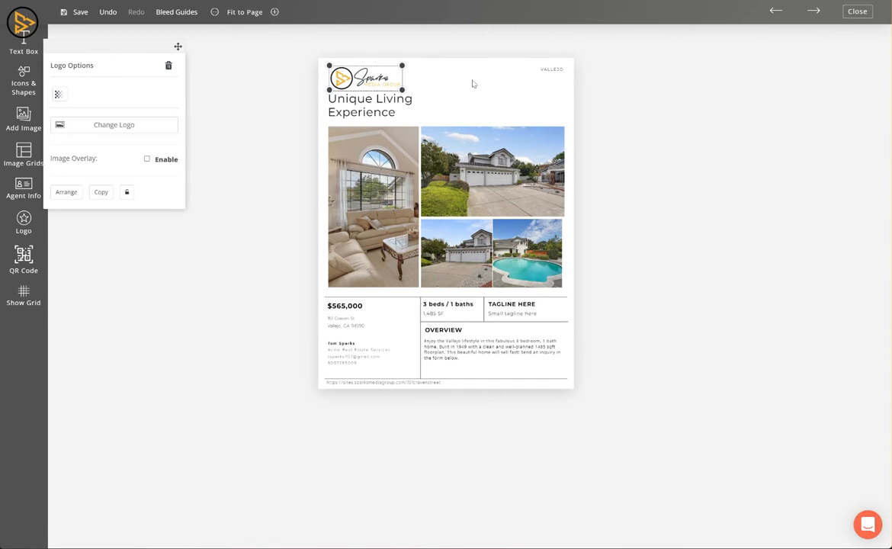
Delete the small VALLEJO text label from the flyer's header.
{"action": "left_click", "coordinate": [547, 69]}
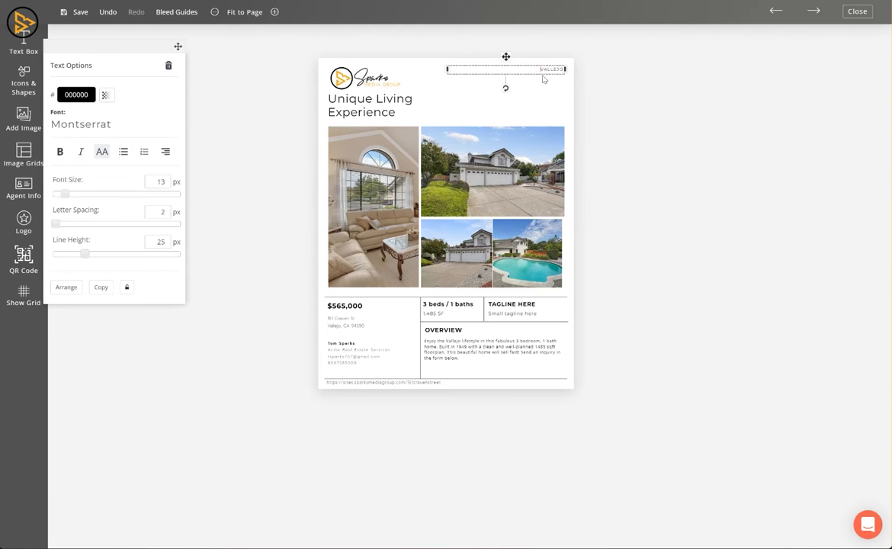
{"action": "left_click", "coordinate": [558, 87]}
{"action": "left_click", "coordinate": [550, 69]}
{"action": "left_click", "coordinate": [169, 67]}
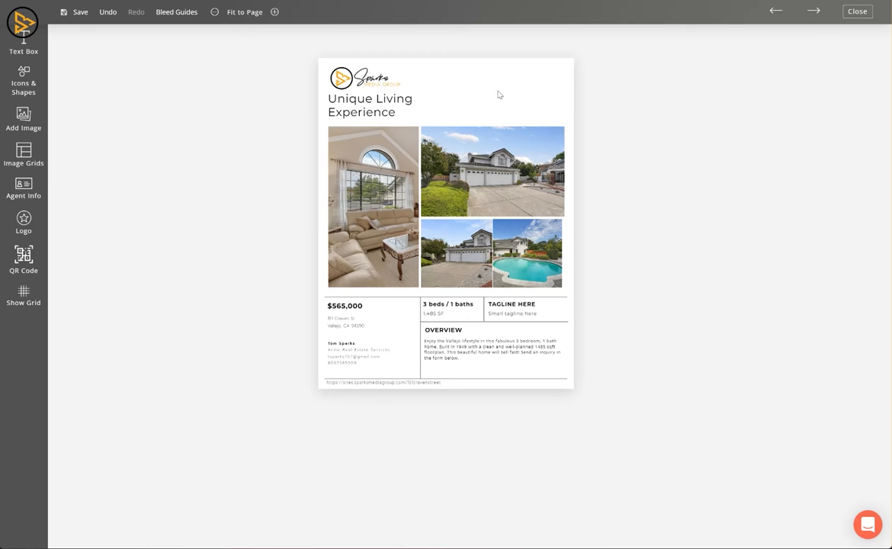
Add the listing agent's contact block and move the headshot to the top-right corner.
{"action": "left_click", "coordinate": [26, 189]}
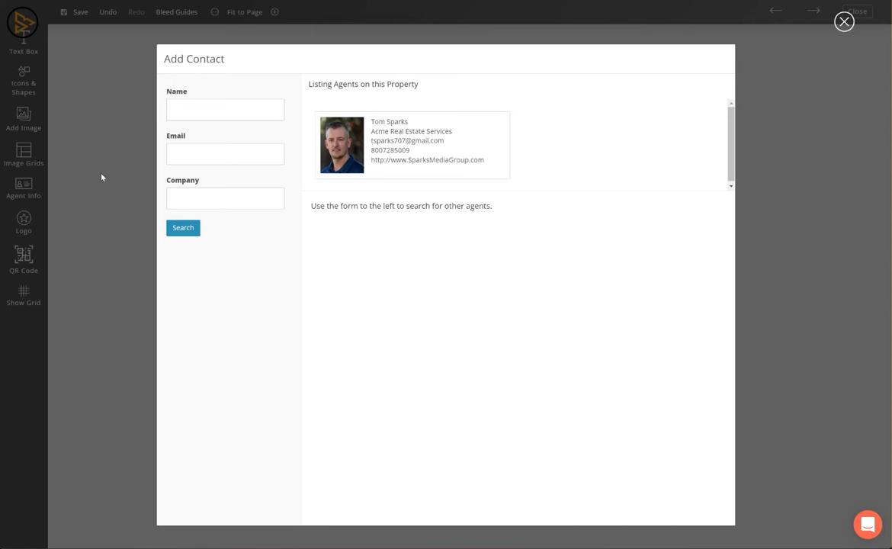
{"action": "left_click", "coordinate": [337, 150]}
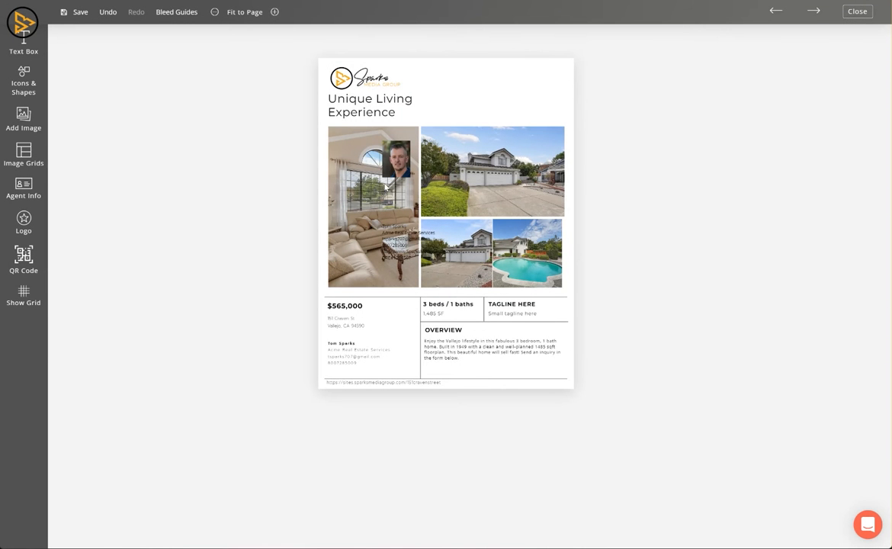
{"action": "left_click_drag", "start_coordinate": [392, 164], "coordinate": [541, 90]}
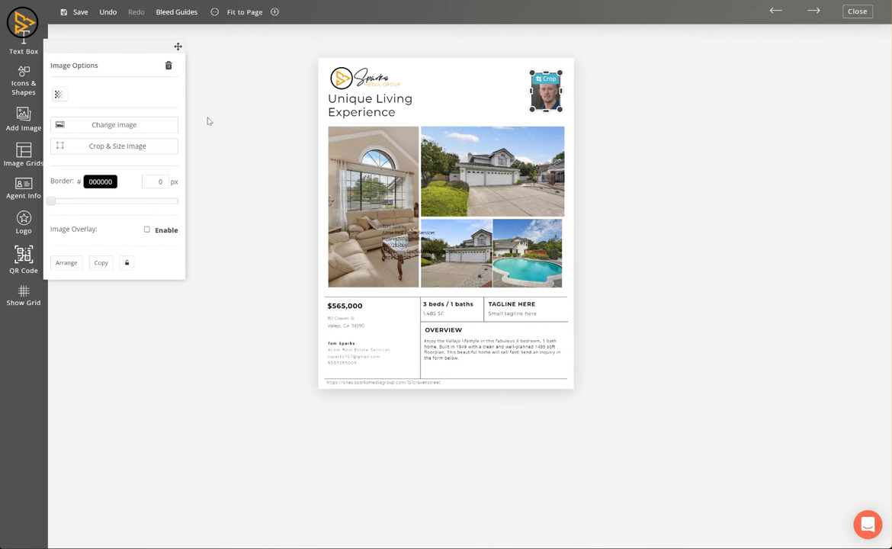
{"action": "left_click", "coordinate": [246, 170]}
Place the agent contact details below the price and address, and shift the title right.
{"action": "left_click_drag", "start_coordinate": [339, 357], "coordinate": [481, 93]}
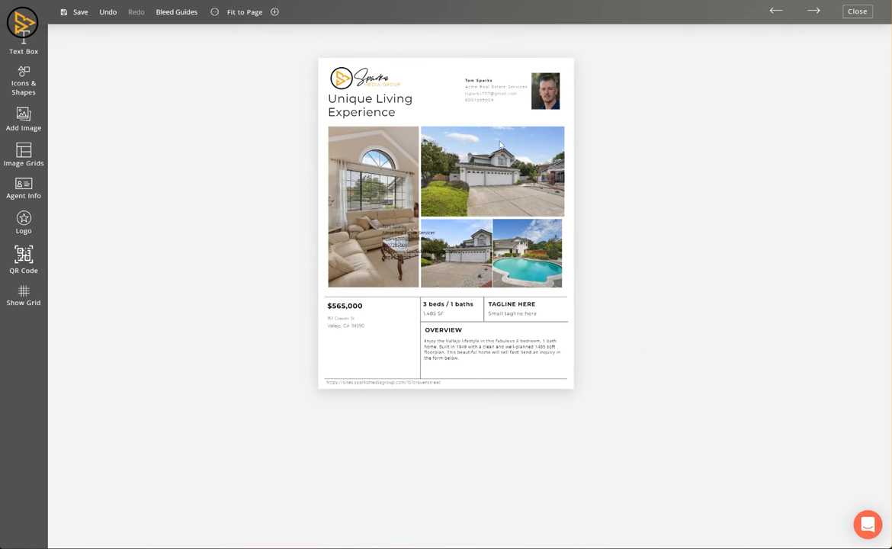
{"action": "left_click", "coordinate": [489, 91]}
{"action": "left_click", "coordinate": [494, 89]}
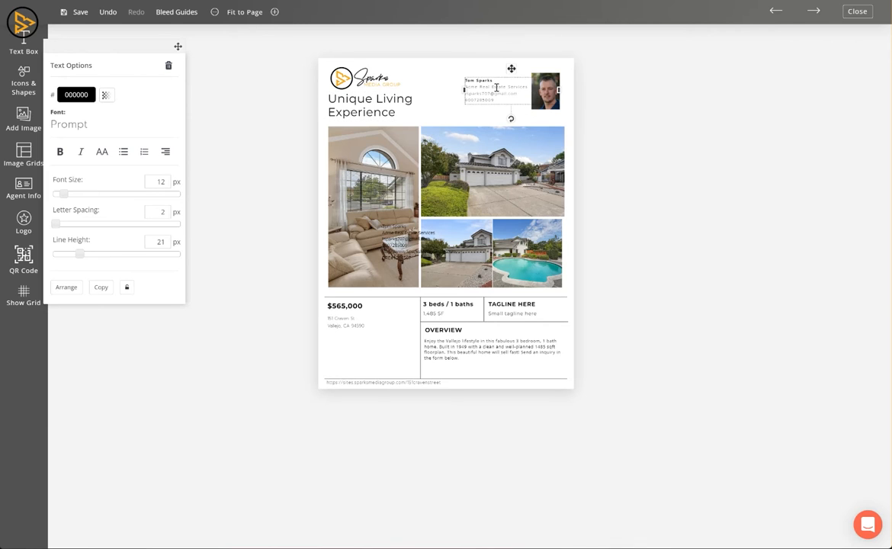
{"action": "left_click_drag", "start_coordinate": [511, 69], "coordinate": [375, 323]}
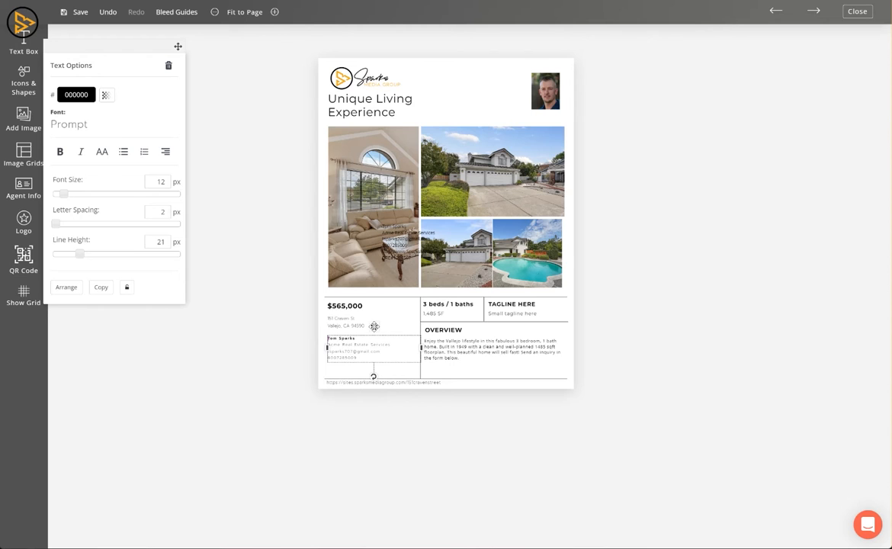
{"action": "left_click_drag", "start_coordinate": [535, 106], "coordinate": [623, 91]}
Move the headshot beside the contact details and replace the Overview with "This is a great house.".
{"action": "left_click", "coordinate": [547, 77]}
{"action": "left_click_drag", "start_coordinate": [547, 77], "coordinate": [344, 361]}
{"action": "left_click", "coordinate": [357, 348]}
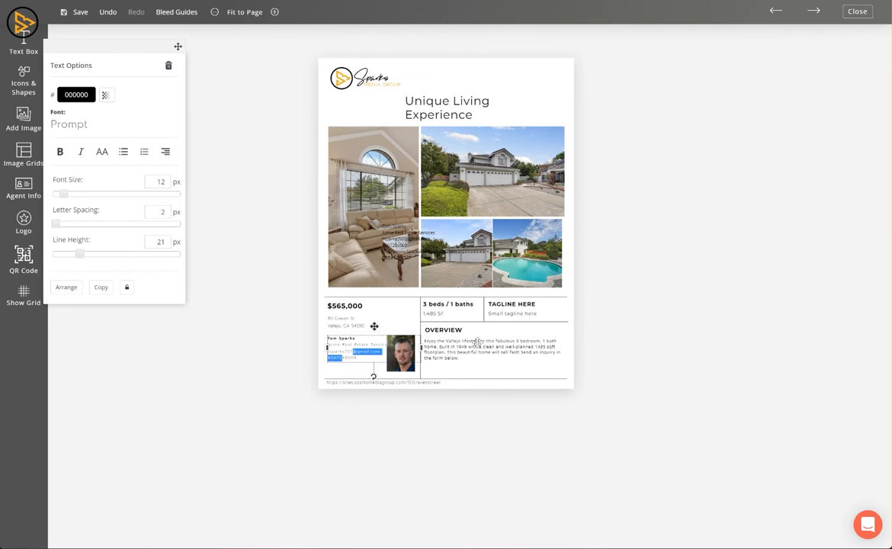
{"action": "left_click", "coordinate": [430, 312]}
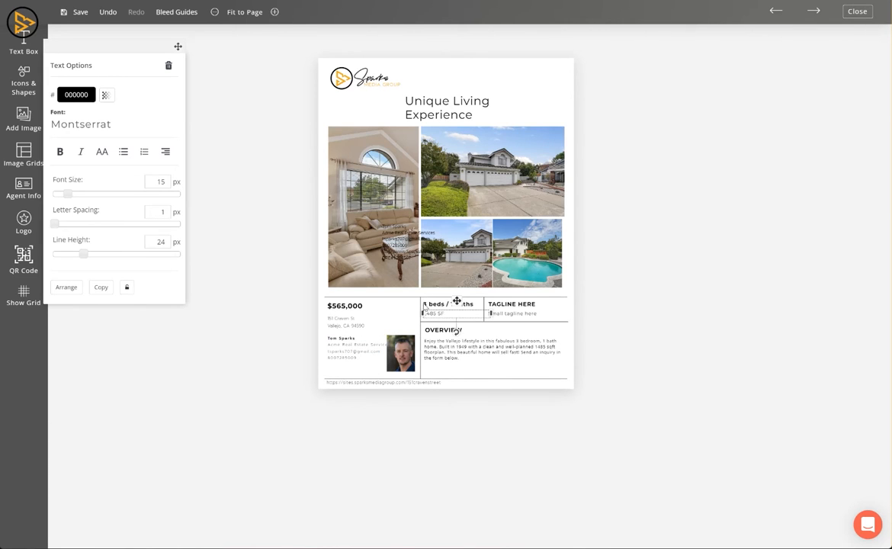
{"action": "left_click", "coordinate": [441, 350]}
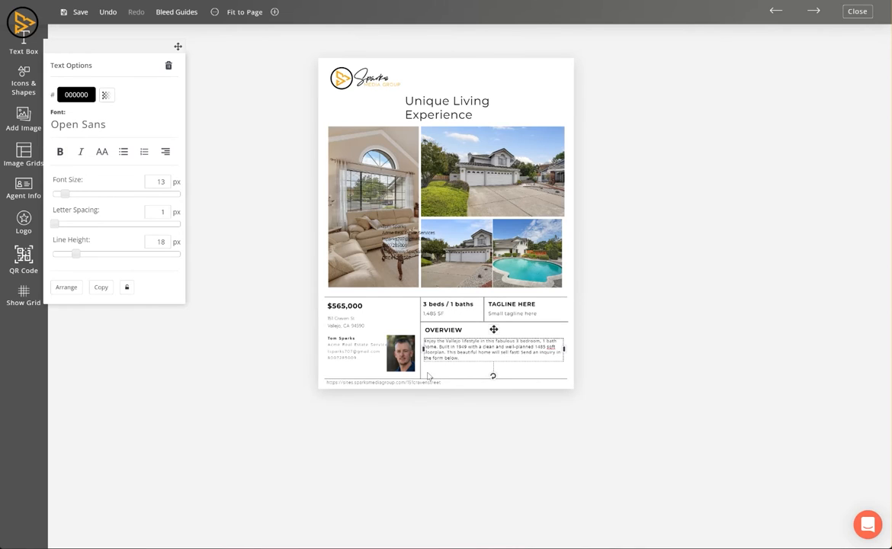
{"action": "triple_click", "coordinate": [469, 354]}
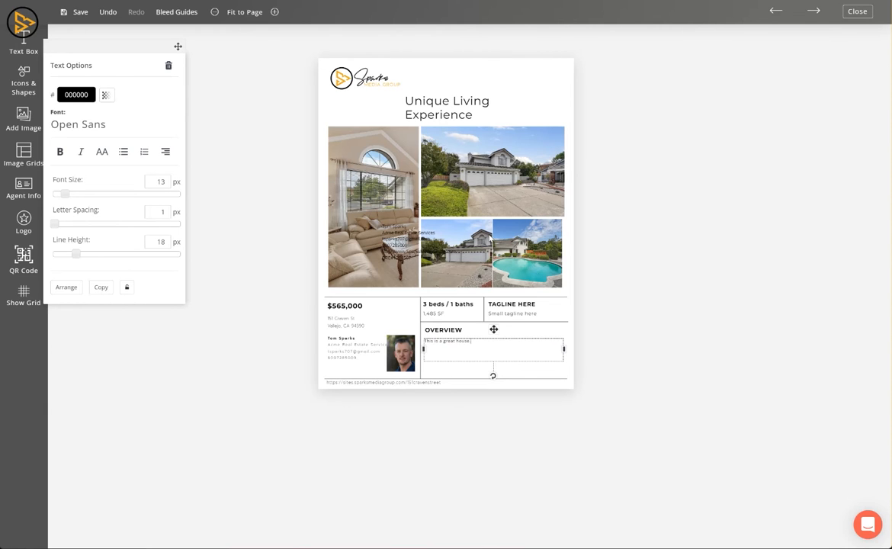
{"action": "left_click", "coordinate": [389, 383]}
{"action": "left_click", "coordinate": [481, 350]}
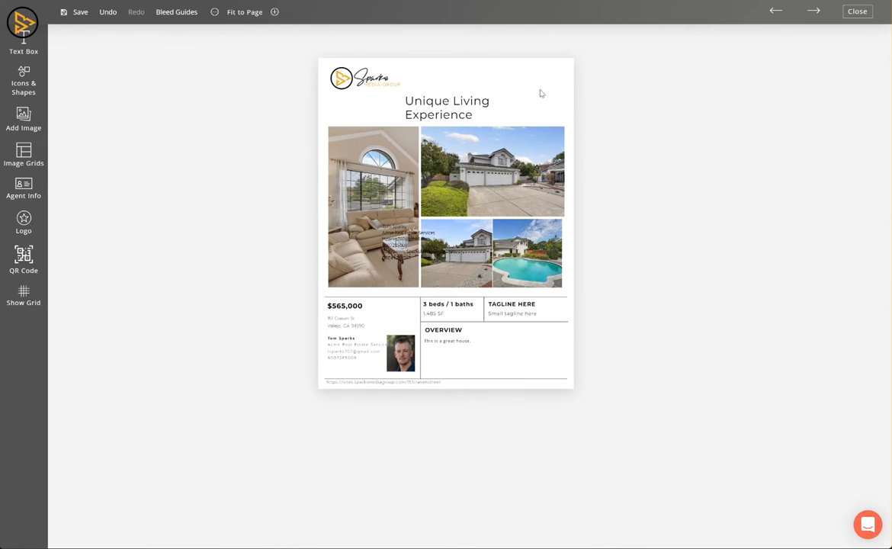
Add a QR code to the property site and drag it to the flyer's top-right corner.
{"action": "left_click", "coordinate": [25, 258]}
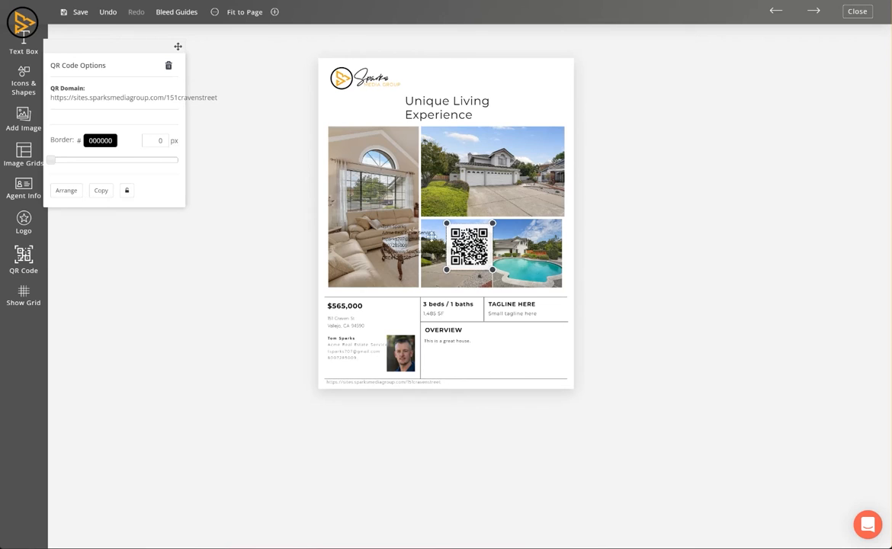
{"action": "left_click_drag", "start_coordinate": [427, 221], "coordinate": [549, 71]}
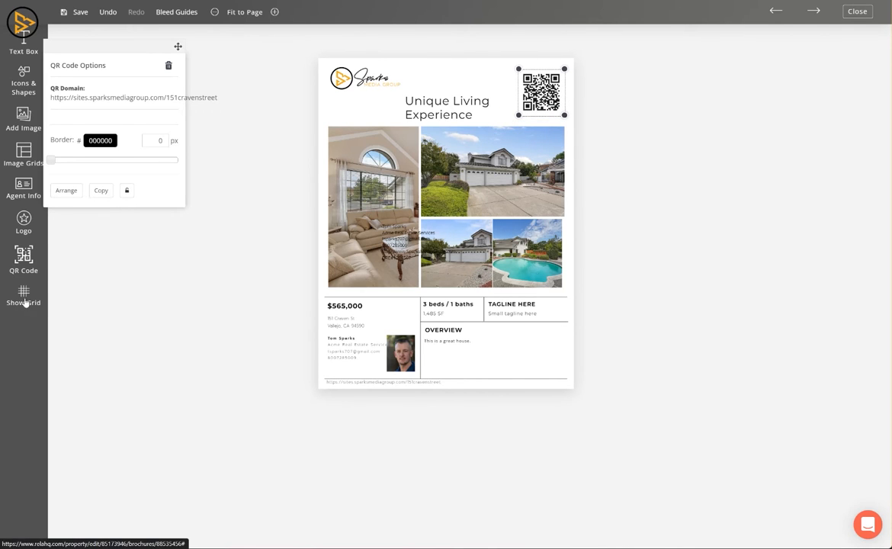
{"action": "left_click", "coordinate": [25, 158]}
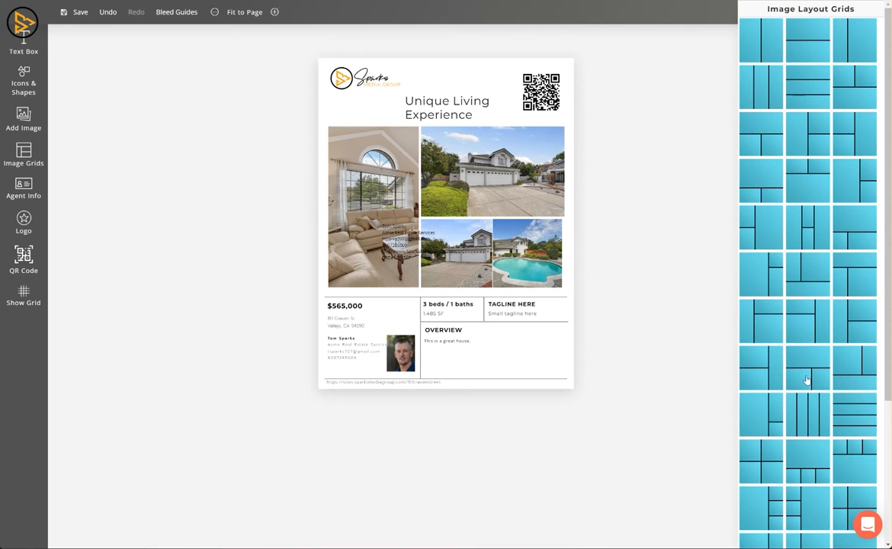
Insert a trial four-cell image grid onto the flyer and nudge it up-left.
{"action": "scroll", "coordinate": [808, 366], "scroll_direction": "down", "scroll_amount": 3}
{"action": "mouse_move", "coordinate": [772, 364]}
{"action": "left_mouse_down"}
{"action": "mouse_move", "coordinate": [657, 285]}
{"action": "mouse_move", "coordinate": [762, 365]}
{"action": "left_mouse_up"}
{"action": "left_click", "coordinate": [761, 360]}
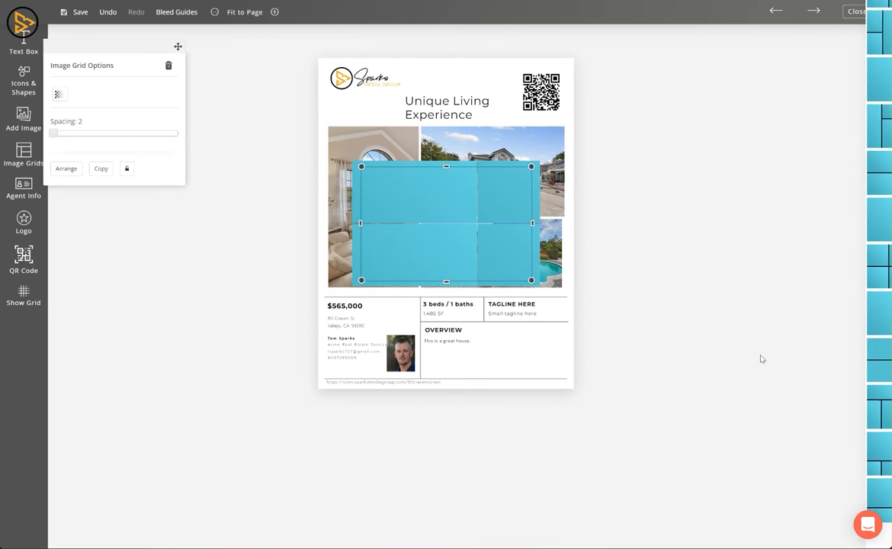
{"action": "left_click_drag", "start_coordinate": [391, 184], "coordinate": [383, 166]}
Delete the trial image grids, keeping the flyer's original four listing photos.
{"action": "left_click", "coordinate": [419, 156]}
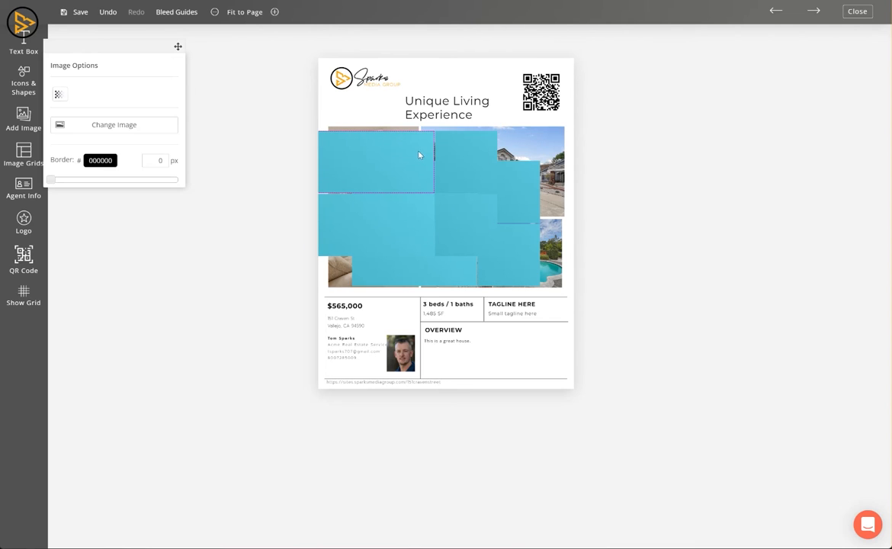
{"action": "left_click", "coordinate": [391, 156]}
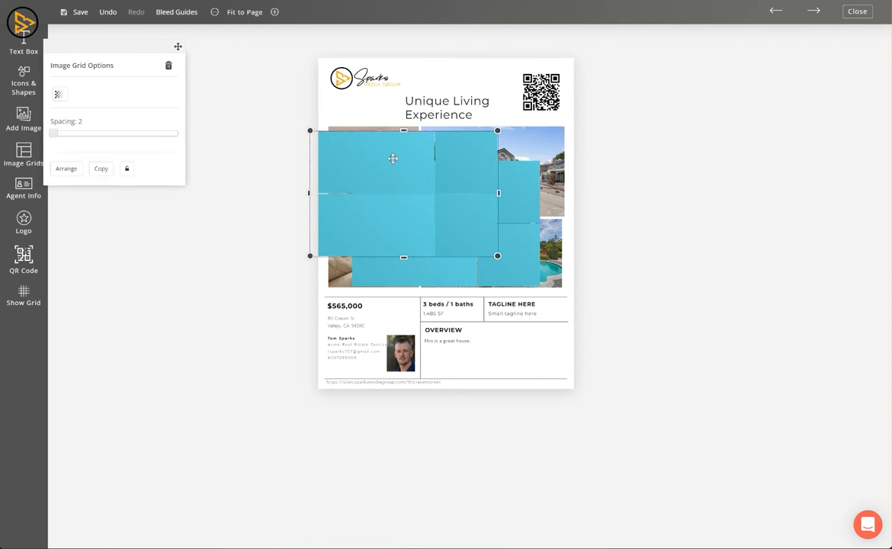
{"action": "left_click", "coordinate": [168, 65]}
{"action": "left_click", "coordinate": [384, 179]}
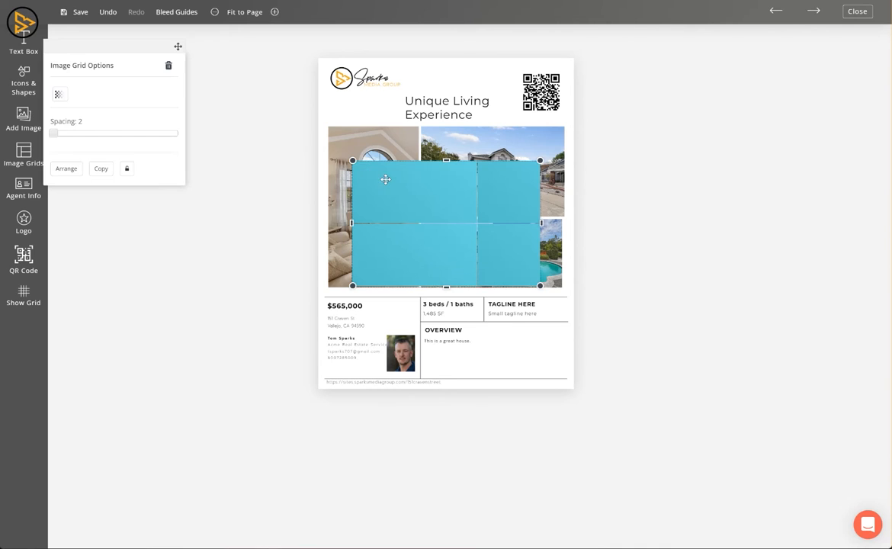
{"action": "left_click", "coordinate": [166, 66]}
{"action": "left_click", "coordinate": [331, 155]}
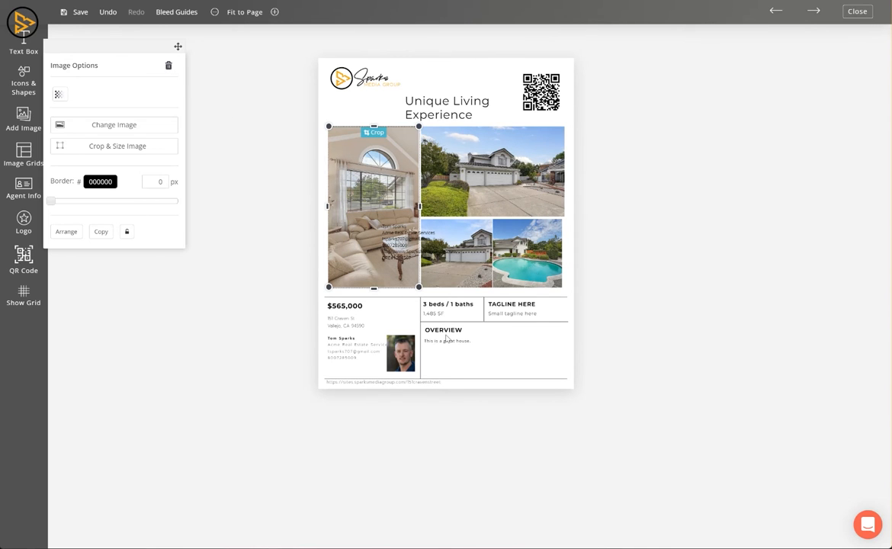
{"action": "left_click", "coordinate": [692, 266]}
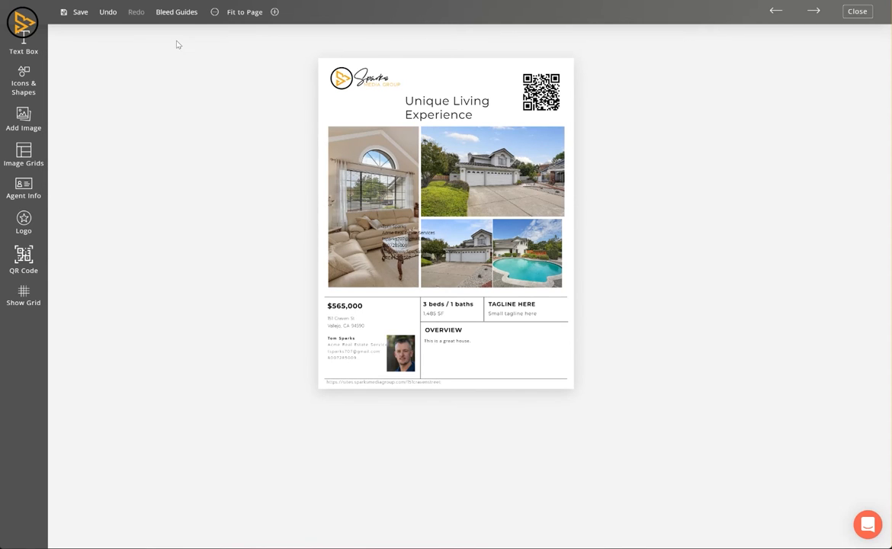
{"action": "left_click", "coordinate": [80, 12]}
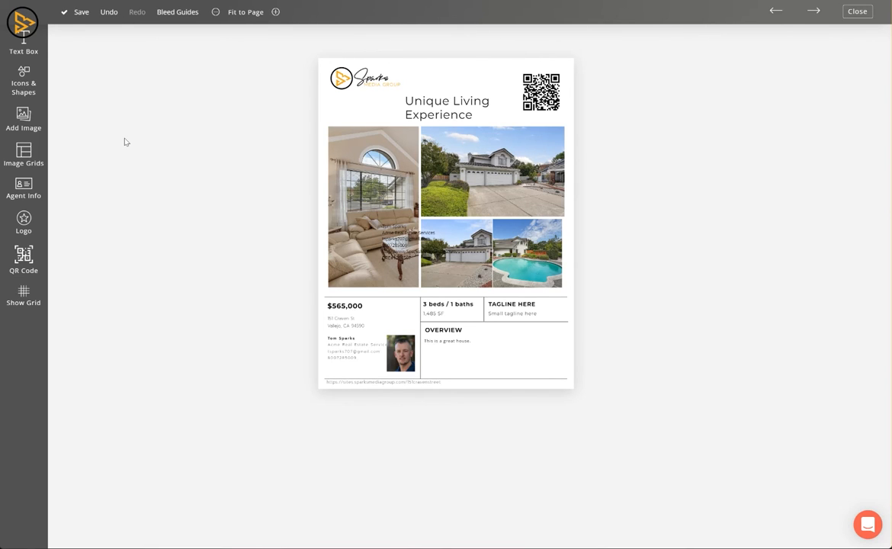
{"action": "left_click", "coordinate": [859, 10]}
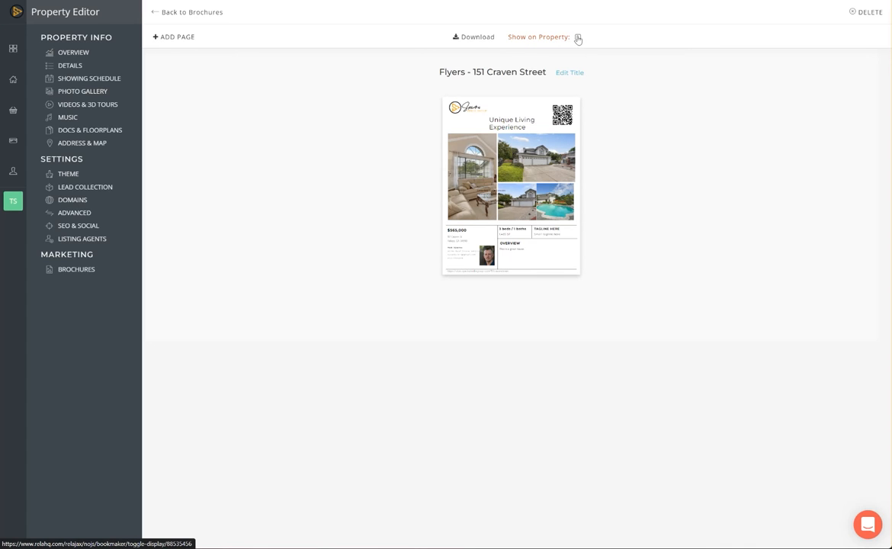
{"action": "mouse_move", "coordinate": [536, 170]}
{"action": "mouse_move", "coordinate": [466, 122]}
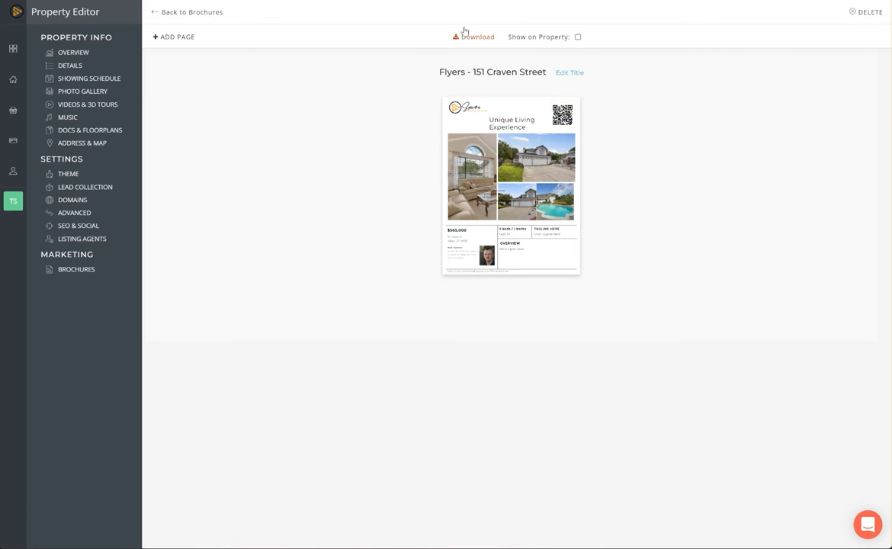
{"action": "left_click", "coordinate": [202, 16]}
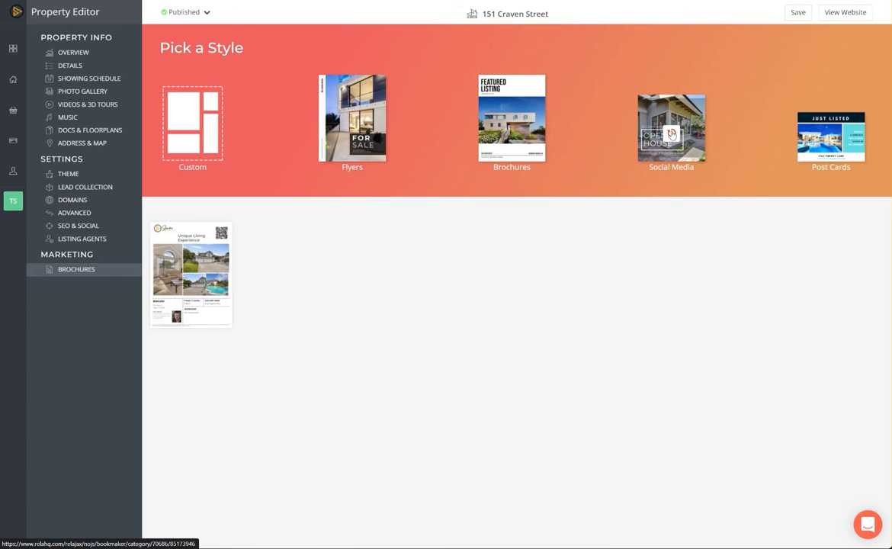
Start a new post from the Just Sold social media template.
{"action": "left_click", "coordinate": [654, 151]}
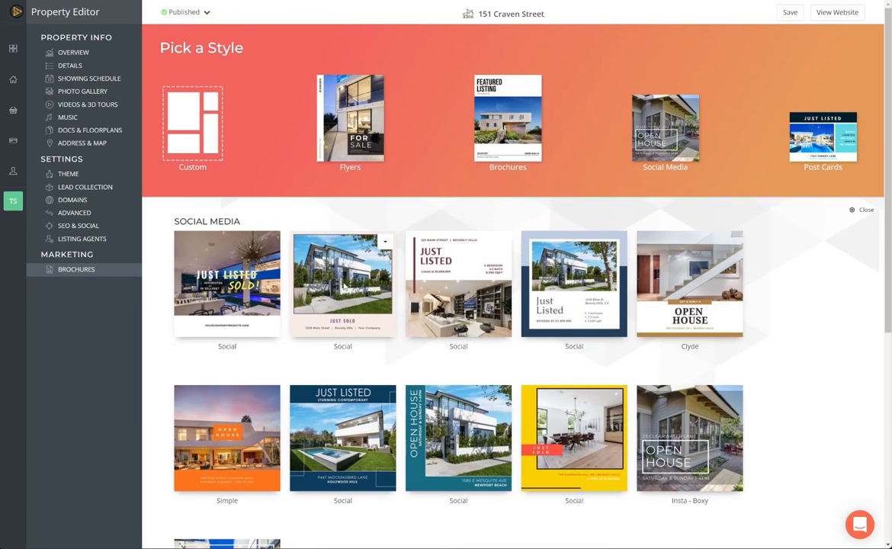
{"action": "left_click", "coordinate": [386, 242]}
{"action": "left_click", "coordinate": [357, 260]}
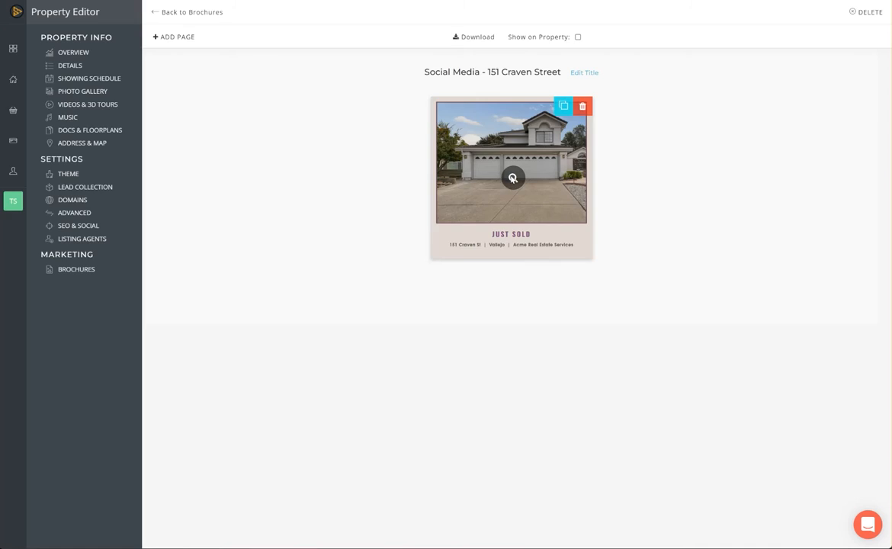
{"action": "left_click", "coordinate": [512, 178]}
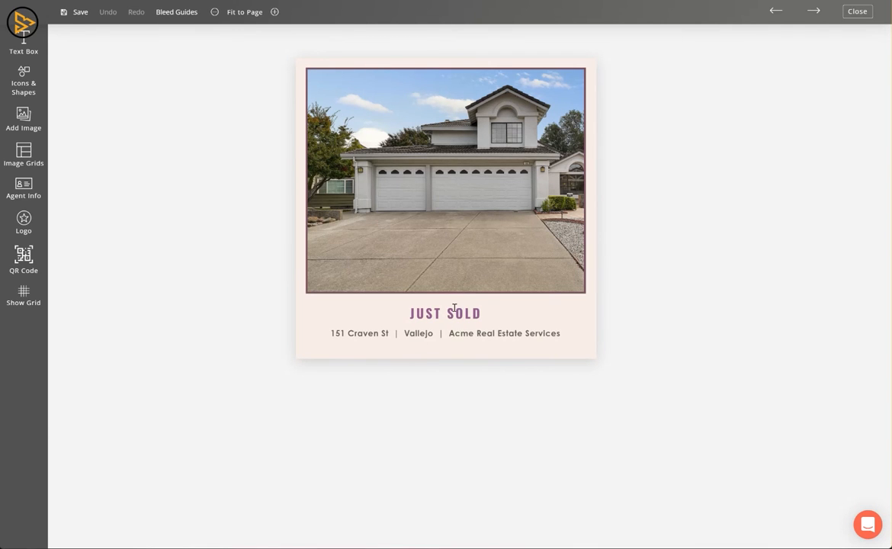
{"action": "left_click", "coordinate": [451, 312]}
{"action": "left_click", "coordinate": [478, 213]}
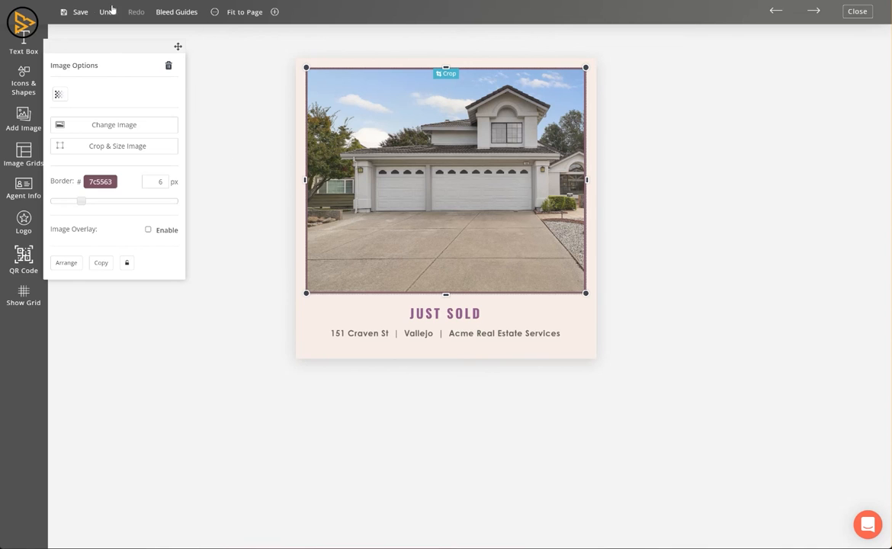
{"action": "left_click", "coordinate": [77, 12]}
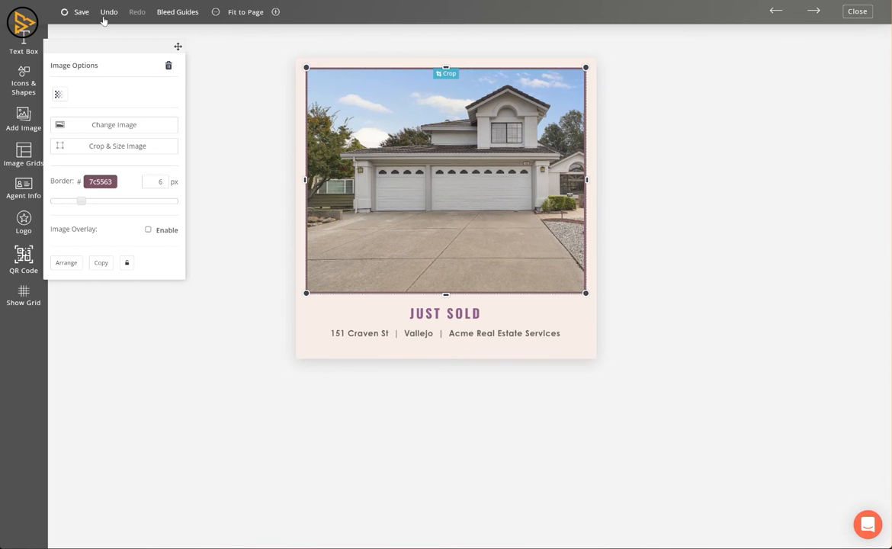
{"action": "left_click", "coordinate": [857, 12]}
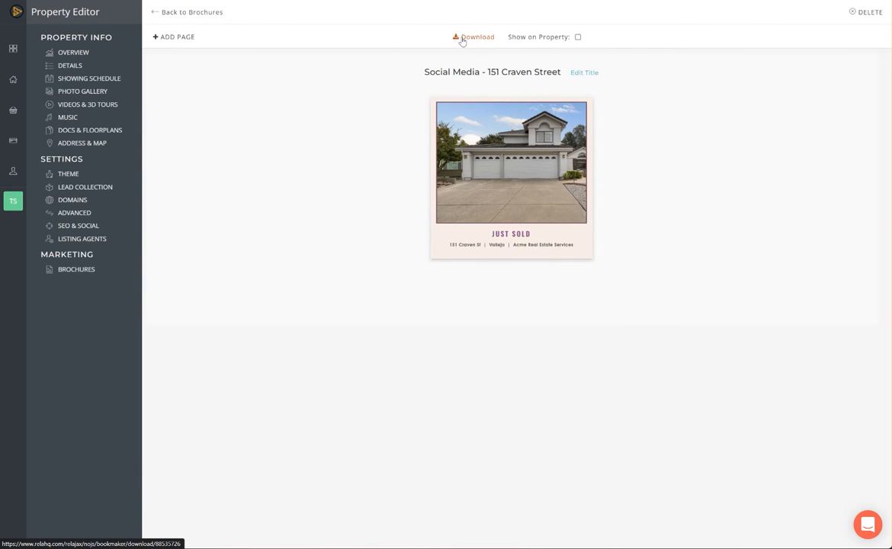
Return from the Just Sold post to the brochures list.
{"action": "left_click", "coordinate": [205, 16]}
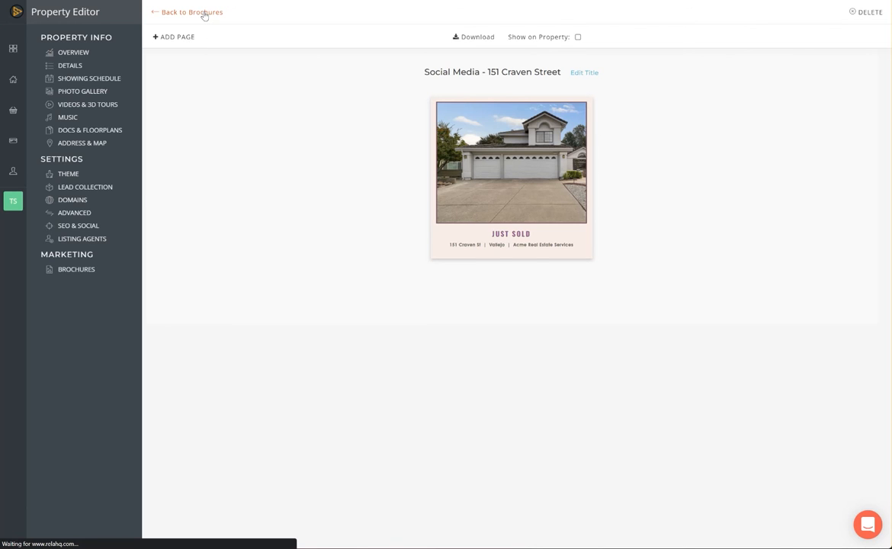